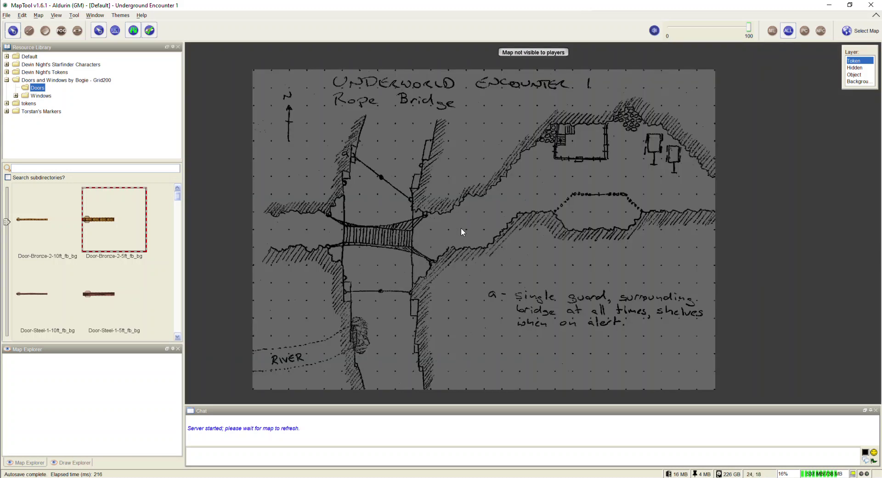
- Erase the vision-blocking line across the doorway in the building's south wall with a rectangle
scroll(460, 228, up, 9)
drag(505, 198, 441, 289)
scroll(536, 230, up, 4)
scroll(537, 231, up, 2)
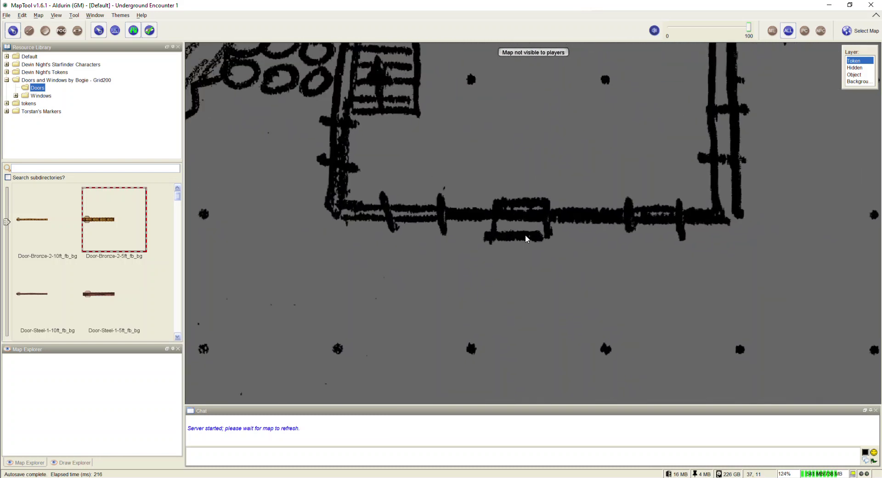
drag(483, 295, 469, 332)
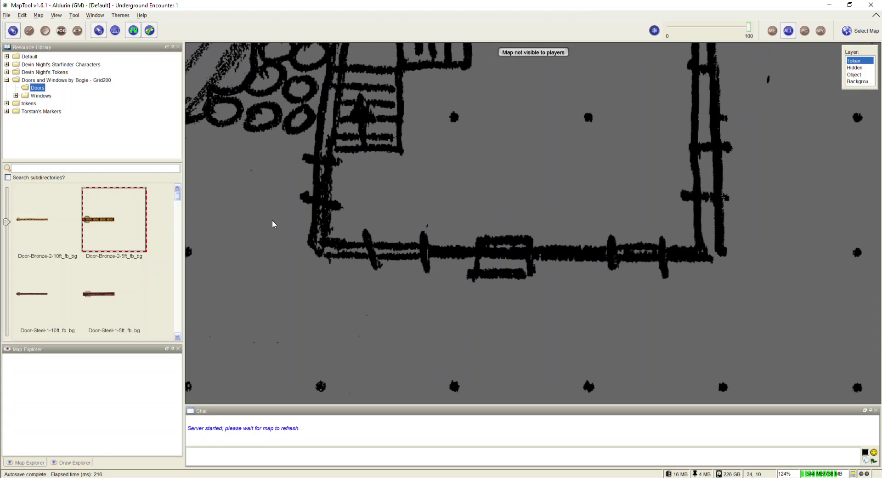
click(77, 30)
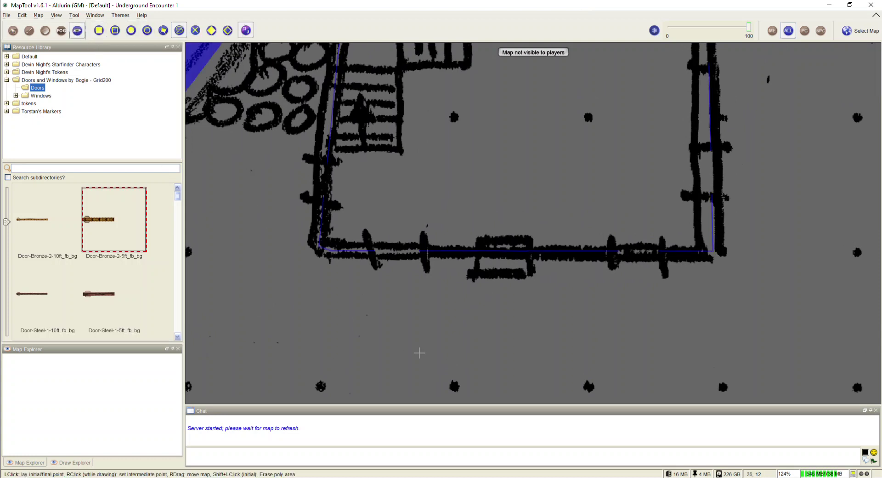
scroll(400, 290, up, 9)
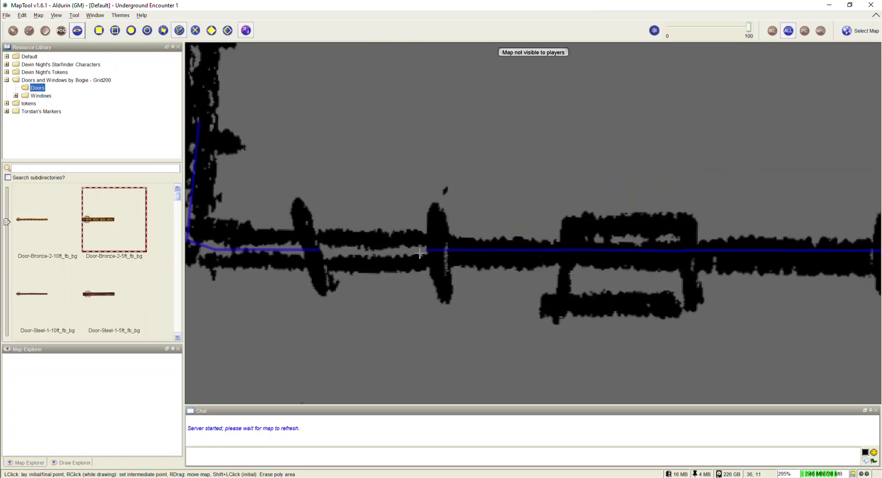
drag(394, 319, 283, 291)
drag(543, 285, 560, 301)
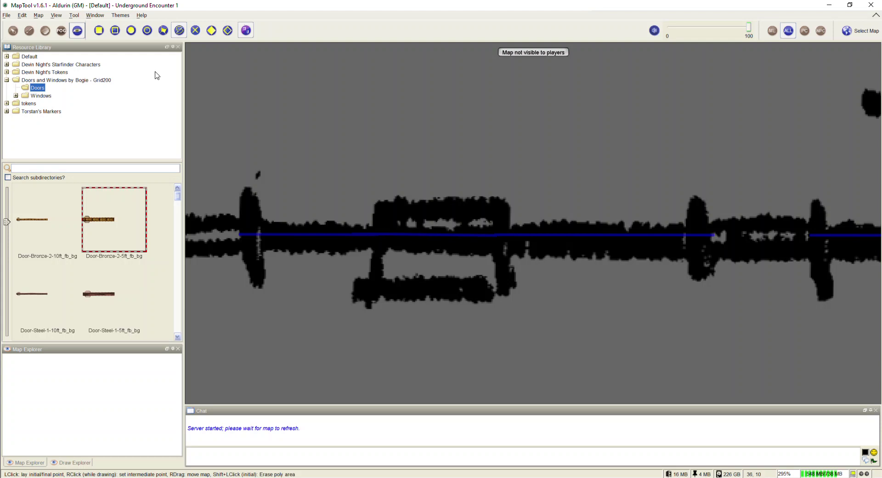
click(98, 30)
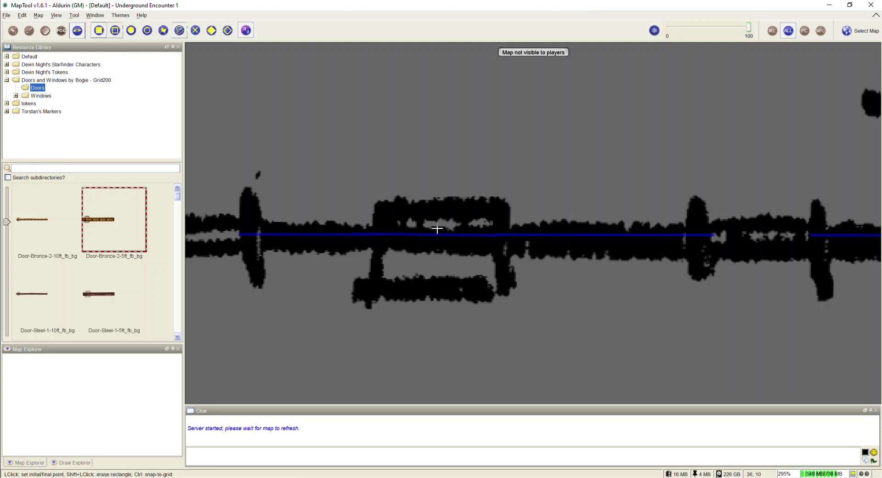
click(377, 219)
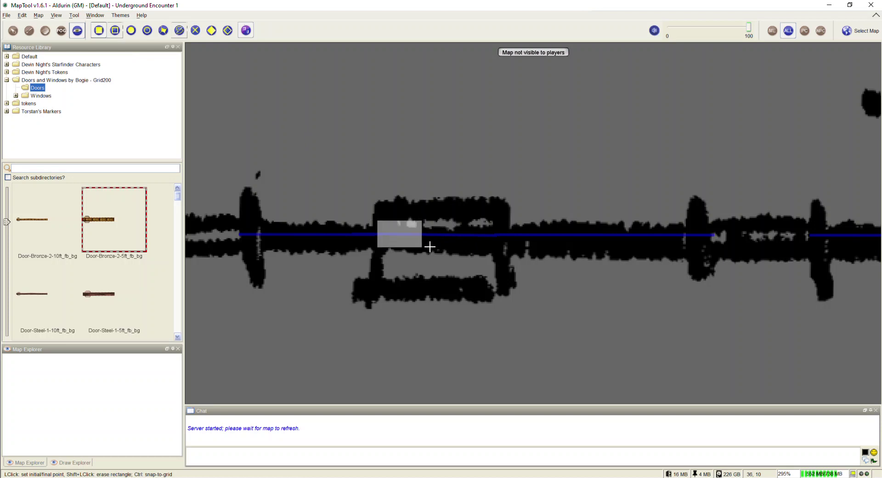
shift+click(503, 248)
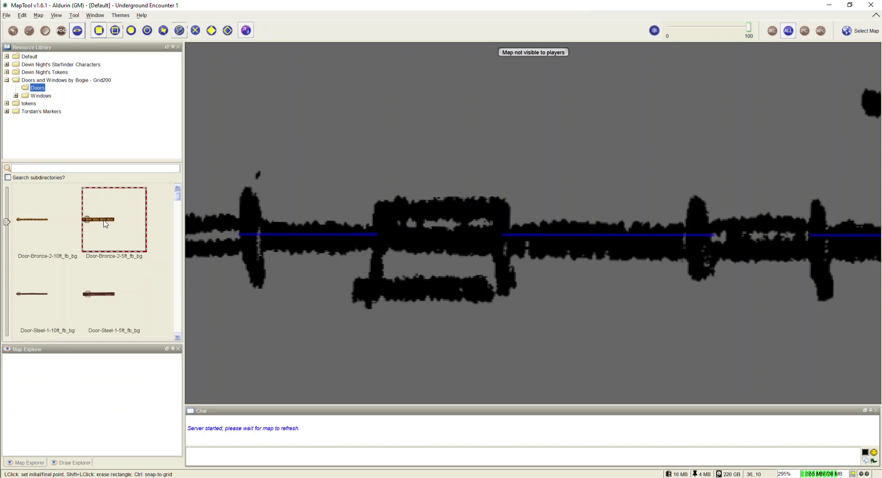
- Place the Door-Bronze-2-5ft_fb_bg asset near the south doorway as a visible NPC token
drag(101, 223, 432, 266)
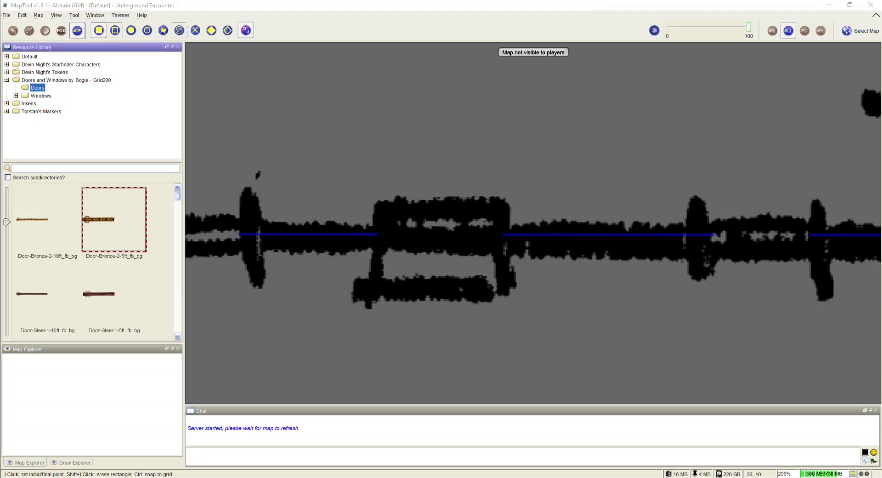
drag(552, 237, 415, 217)
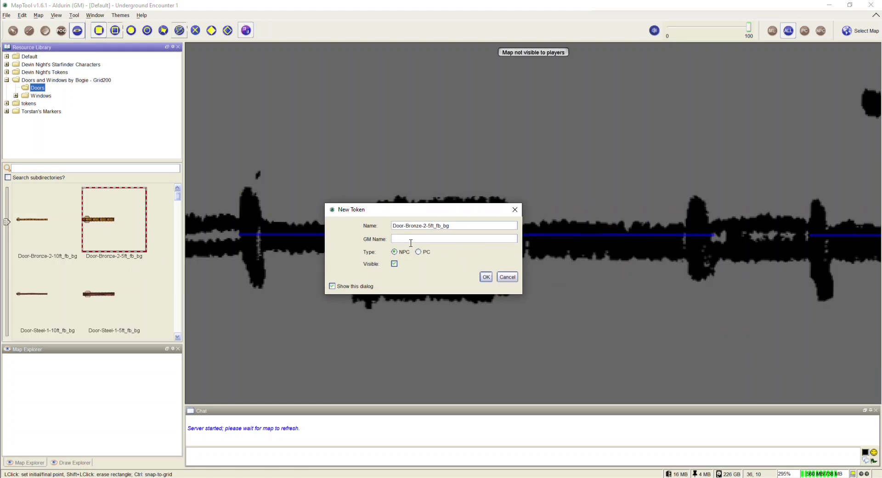
click(483, 276)
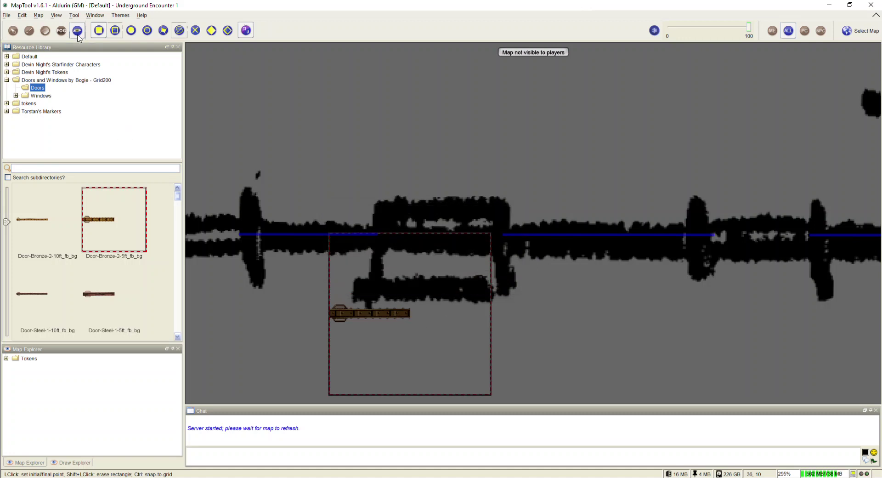
- Turn off Snap To Grid for the bronze door token
click(12, 30)
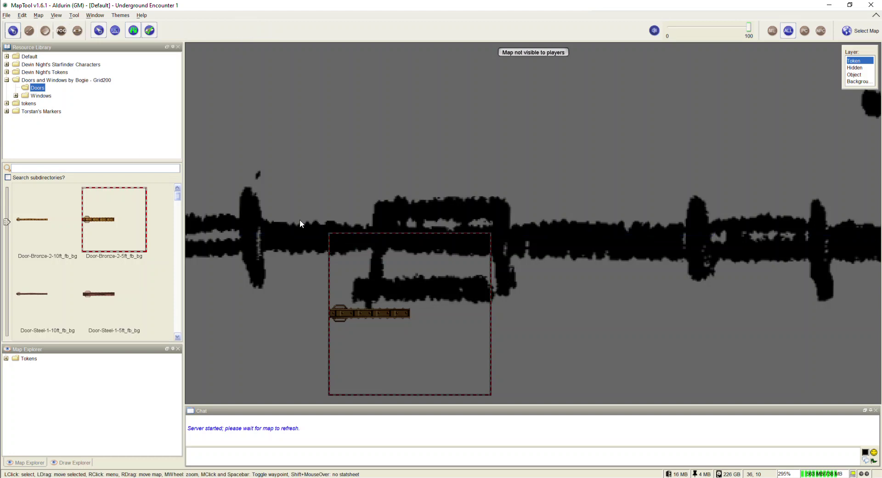
double_click(399, 310)
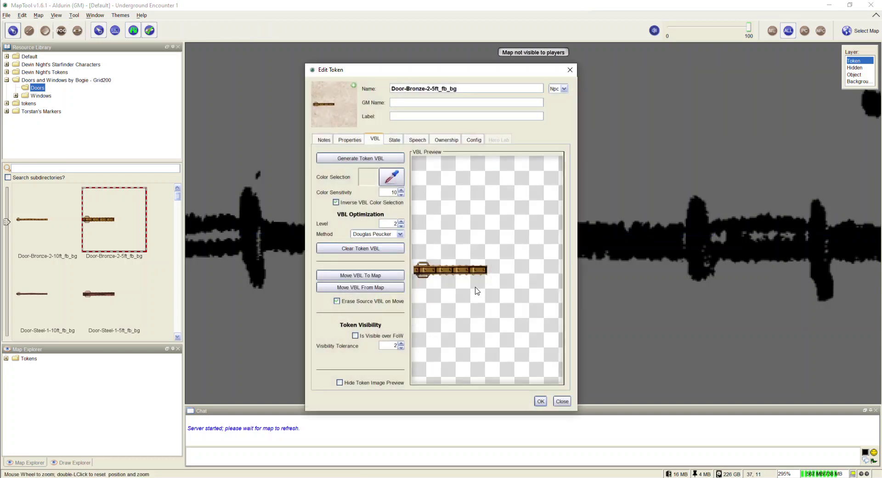
click(477, 140)
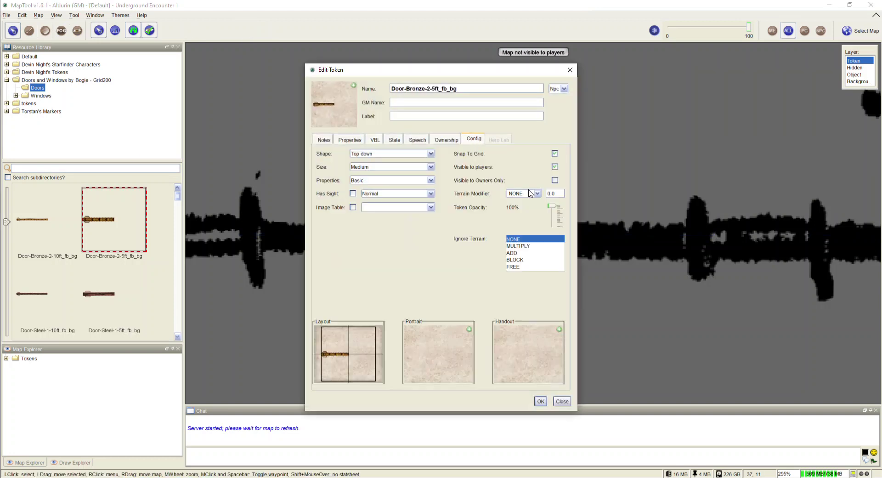
click(554, 154)
click(540, 401)
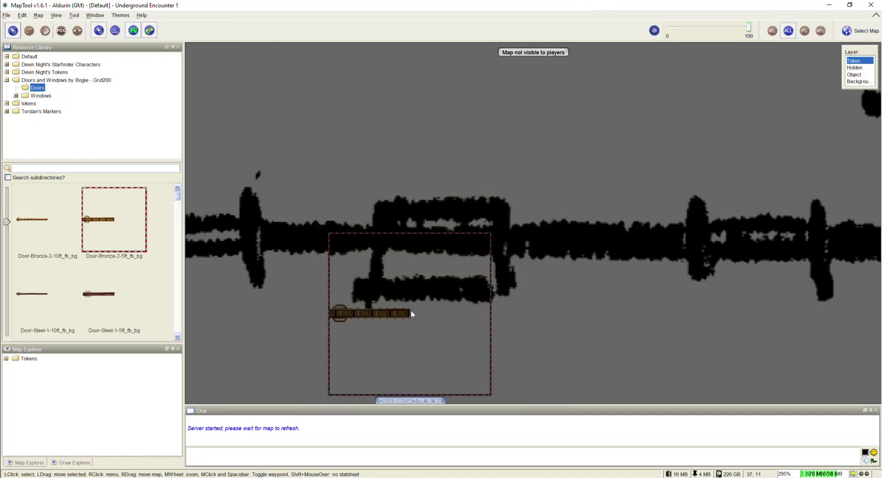
- Move the bronze door token into the south doorway and check it against the vision-blocking lines
drag(398, 313, 477, 237)
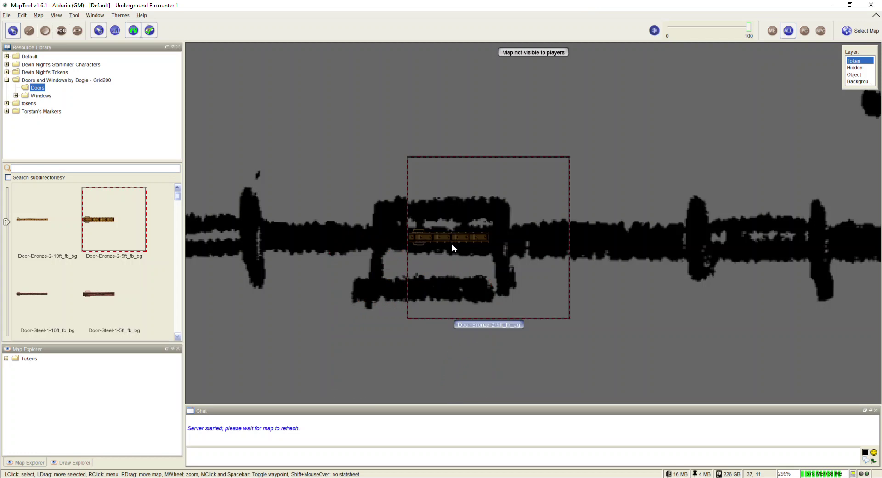
drag(449, 238, 443, 243)
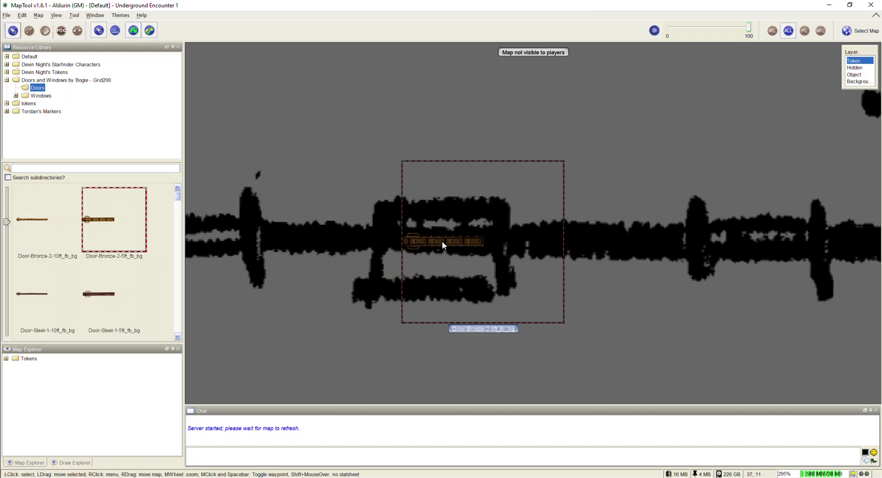
click(77, 32)
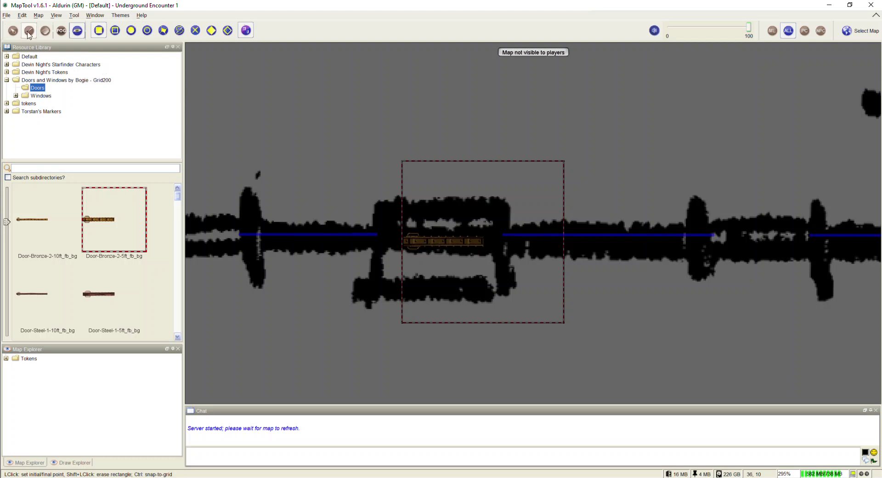
click(8, 28)
- Set the bronze door token's size to Large and reposition it across the doorway opening
double_click(450, 237)
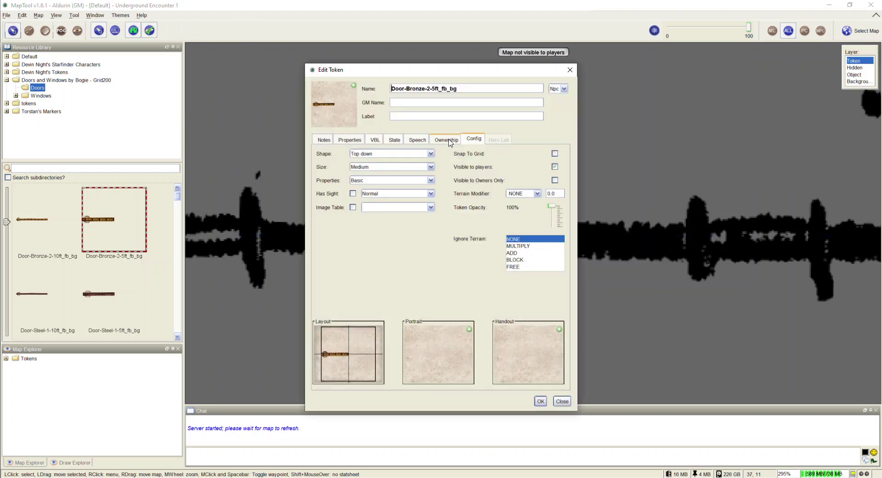
click(365, 167)
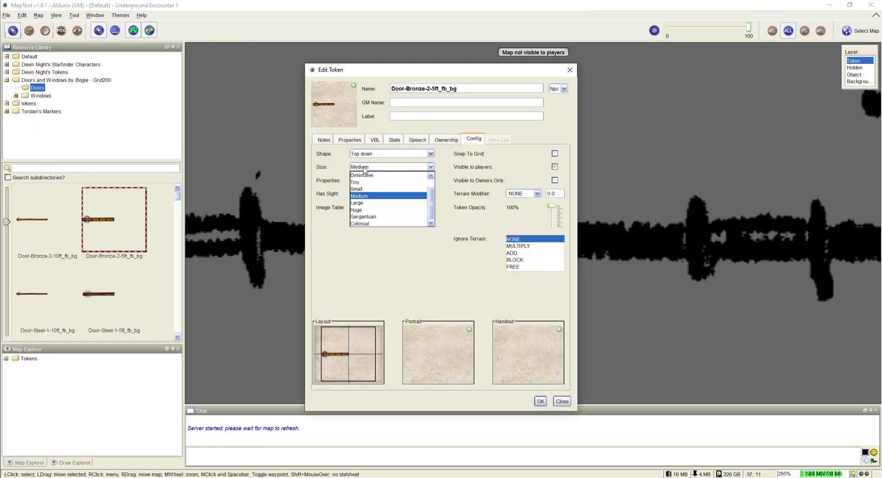
click(374, 202)
click(540, 401)
drag(488, 327, 446, 245)
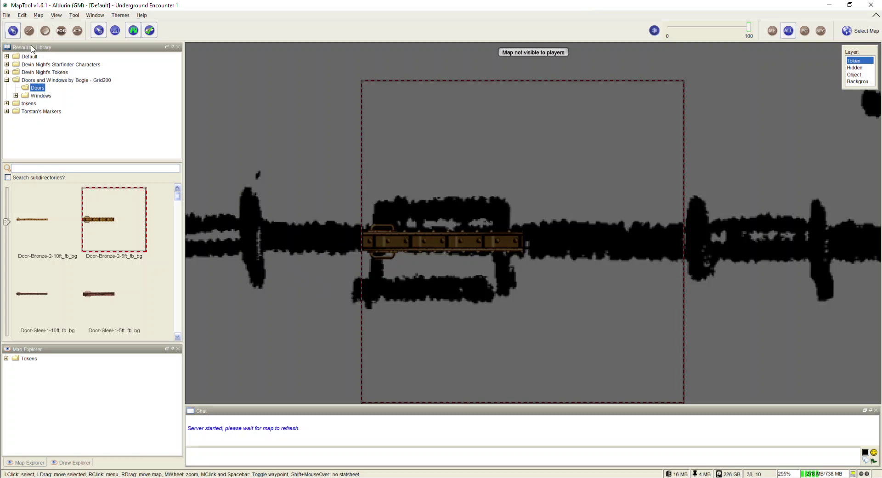
- Generate vision blocking for the door token from its image, with Inverse VBL Color Selection enabled, and save the token
double_click(428, 237)
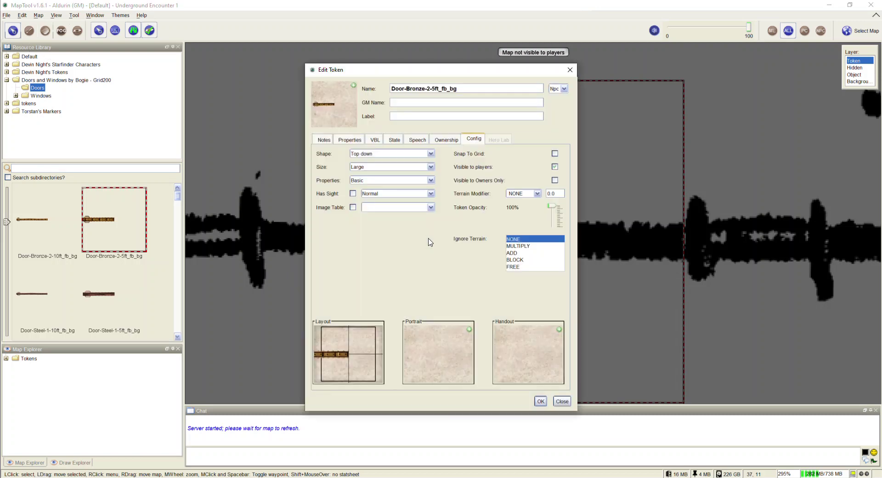
click(377, 141)
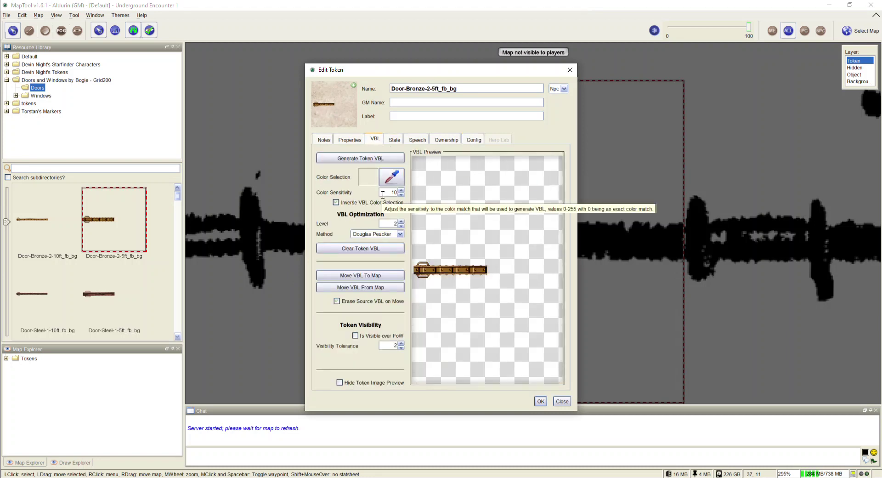
click(390, 178)
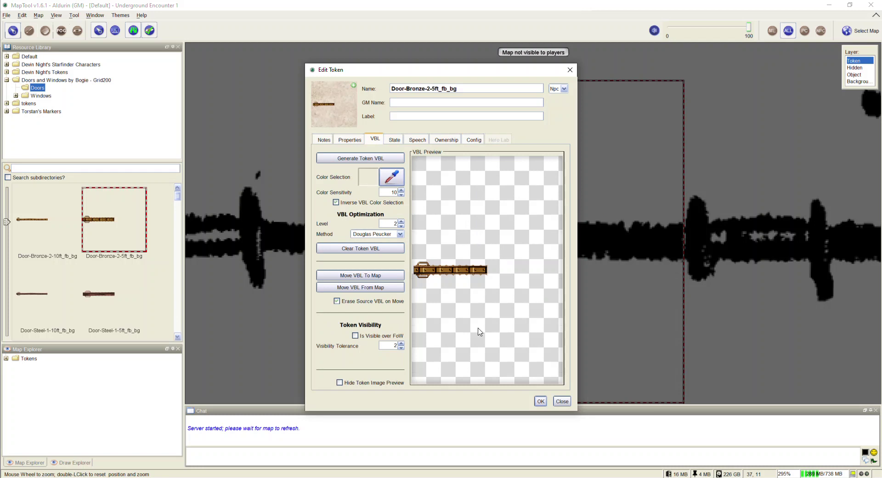
click(338, 204)
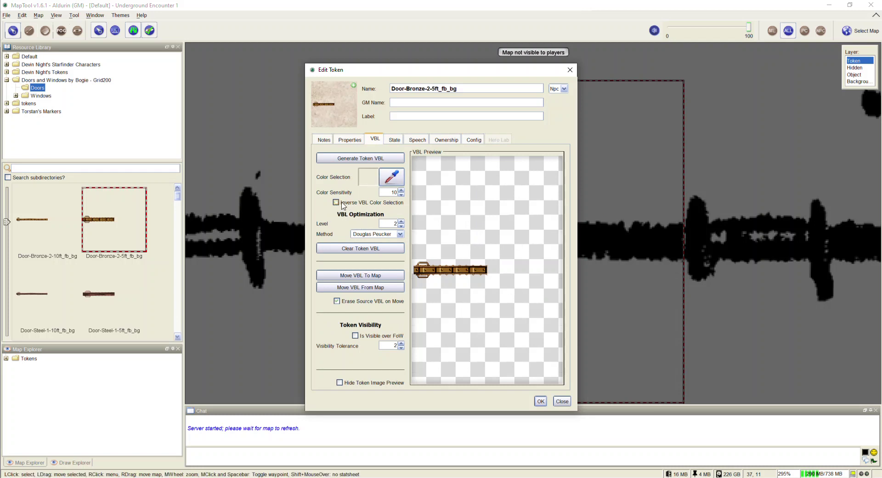
click(358, 159)
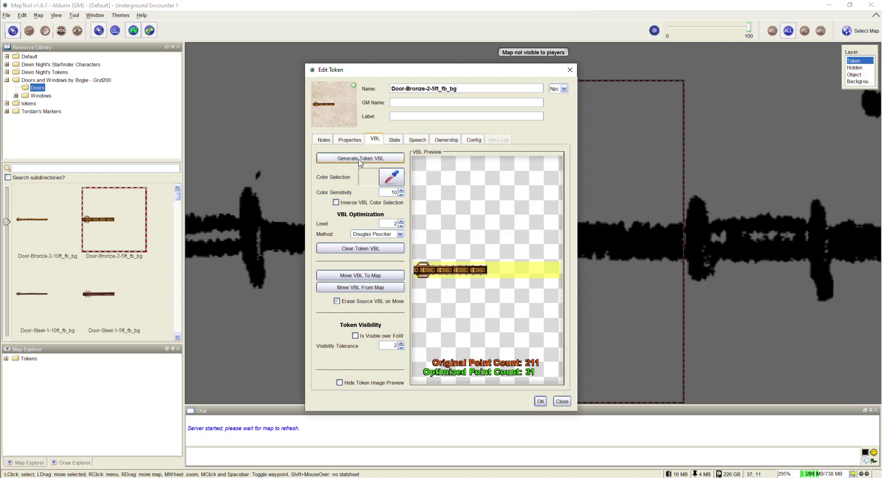
click(336, 203)
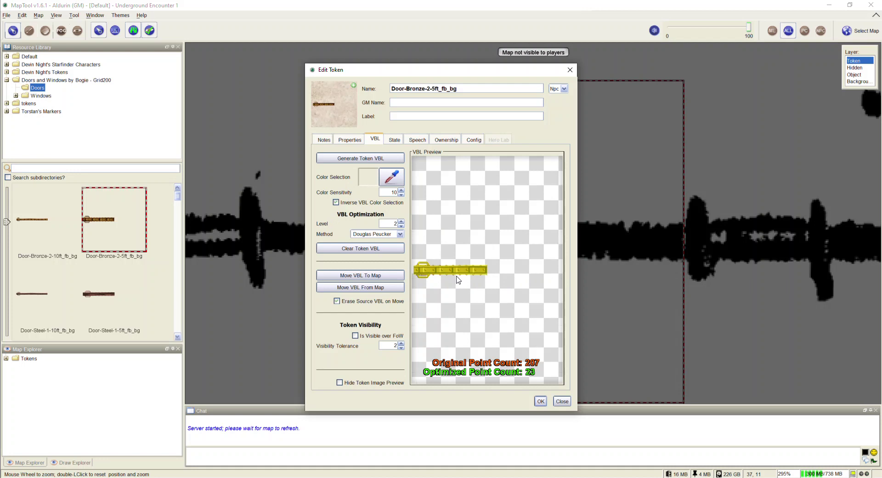
click(540, 402)
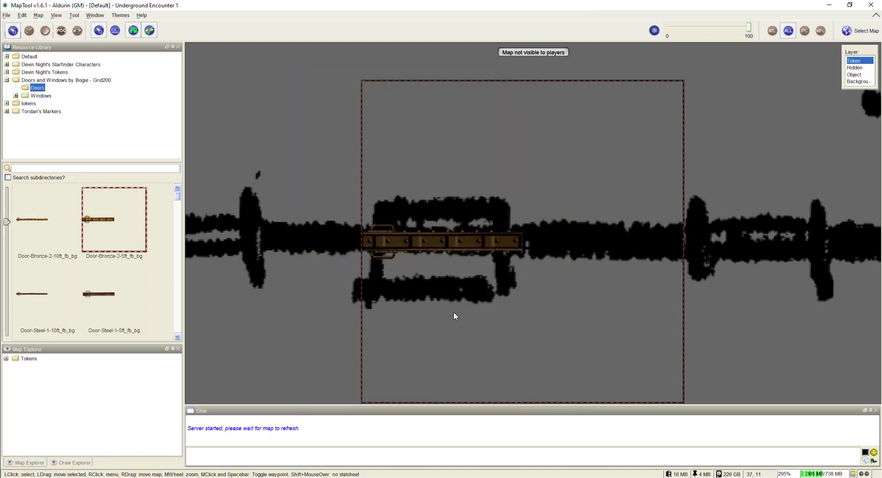
- Add the dwarf2_02 token from Devin Night's Dwarves folder to the map southwest of the building, naming it Lord Stubby
scroll(449, 316, down, 7)
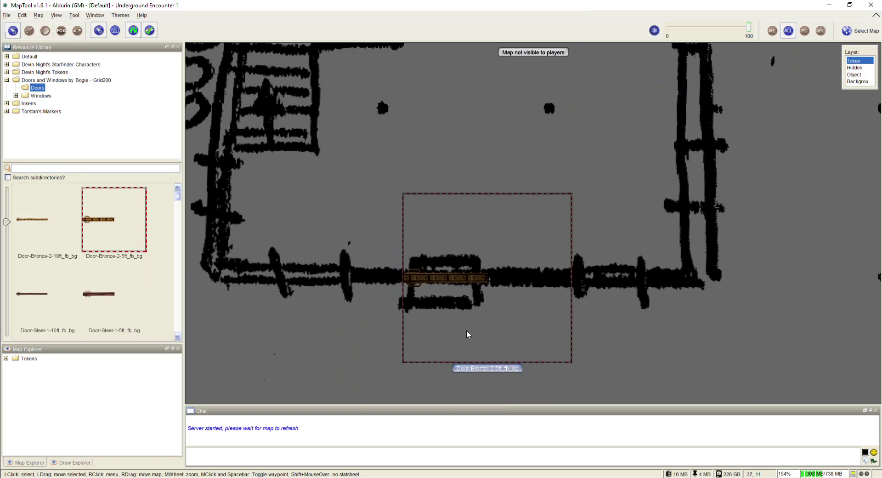
scroll(466, 332, down, 3)
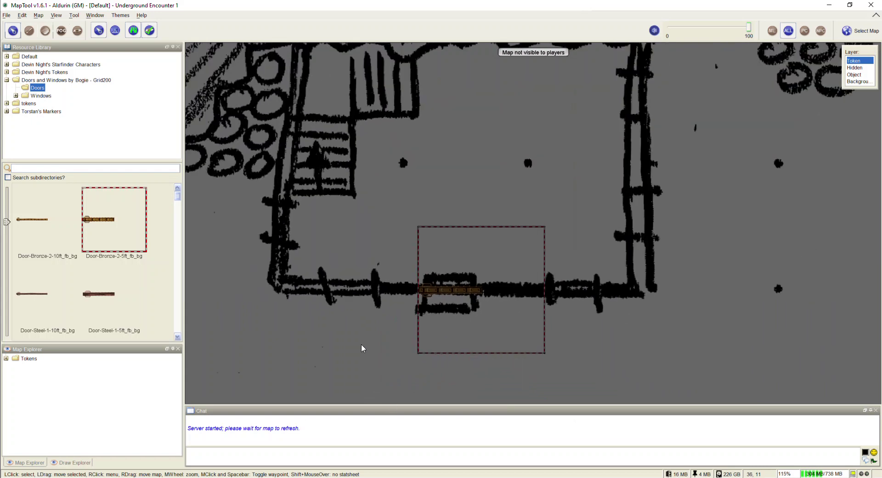
scroll(363, 347, down, 10)
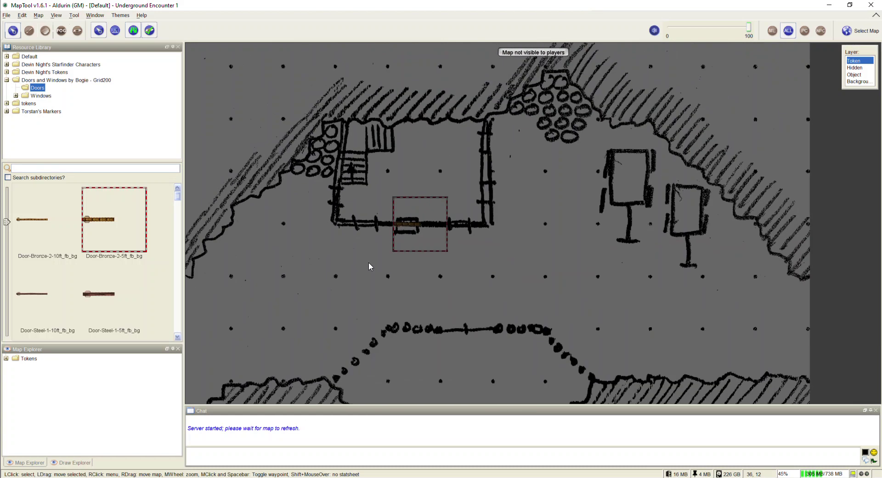
drag(328, 293, 405, 253)
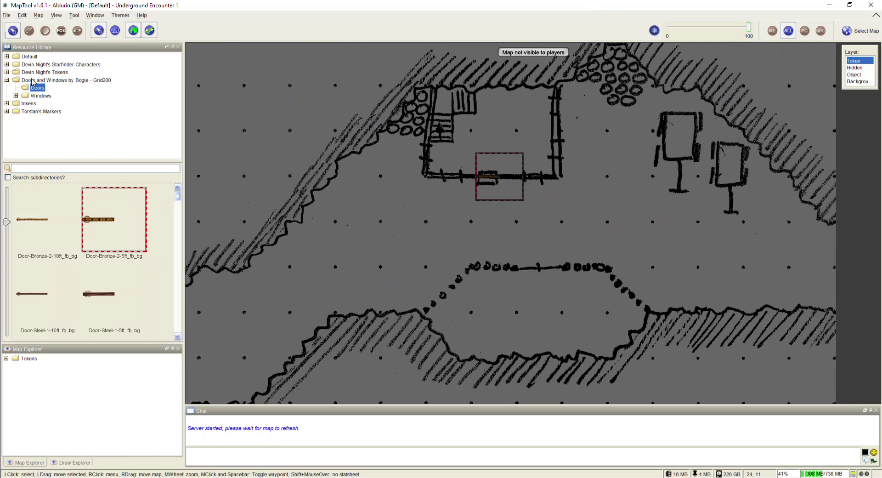
click(6, 72)
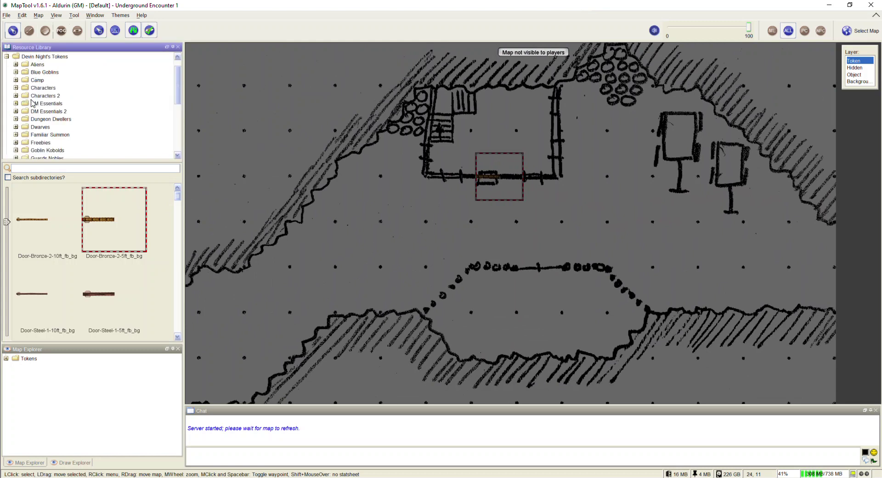
click(37, 127)
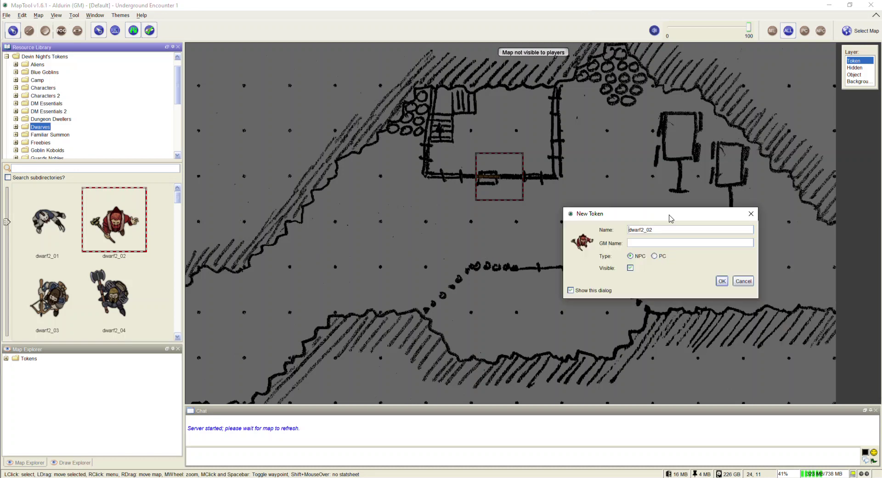
drag(499, 177, 499, 177)
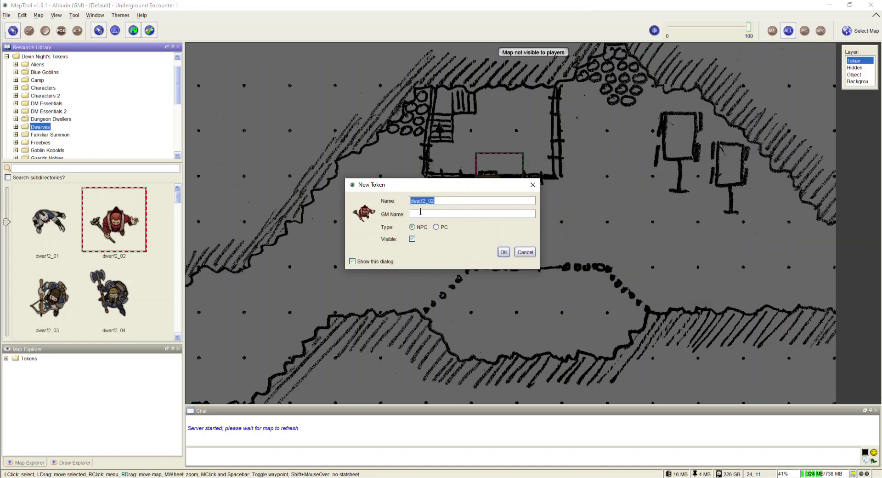
text(Lord Stubby)
click(503, 252)
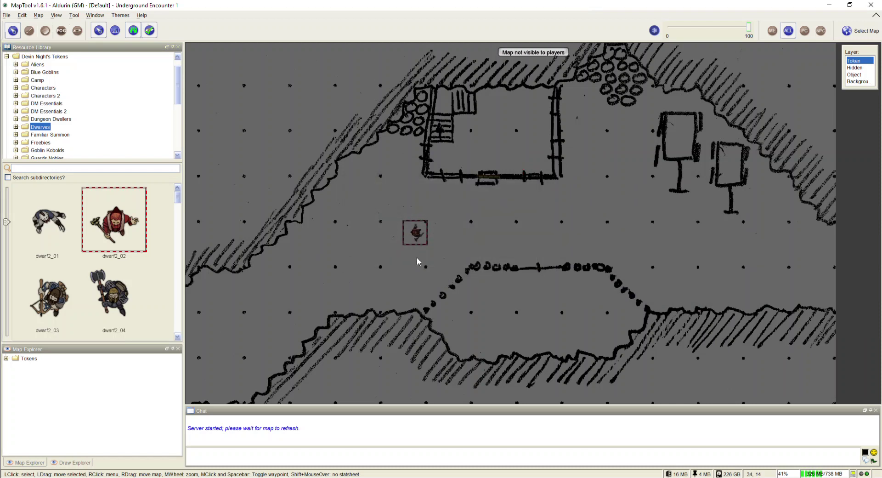
- Move the Lord Stubby token to the open ground just south of the bronze door
drag(416, 233, 489, 221)
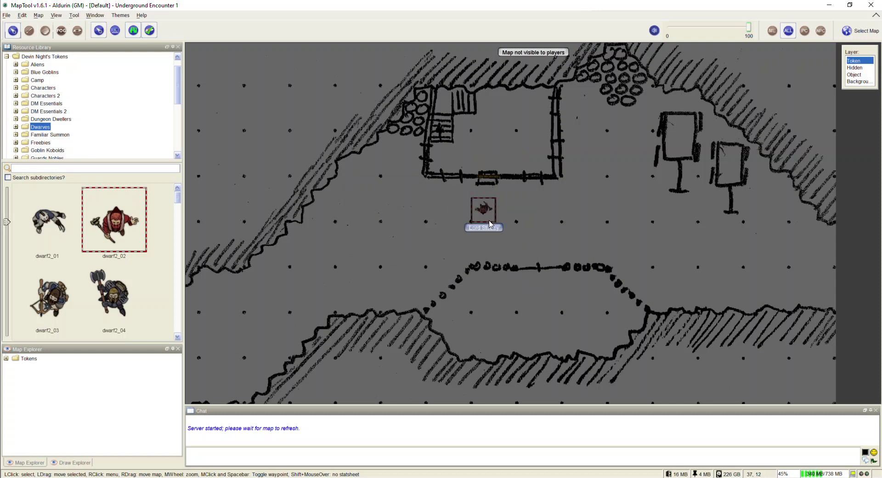
scroll(489, 222, up, 8)
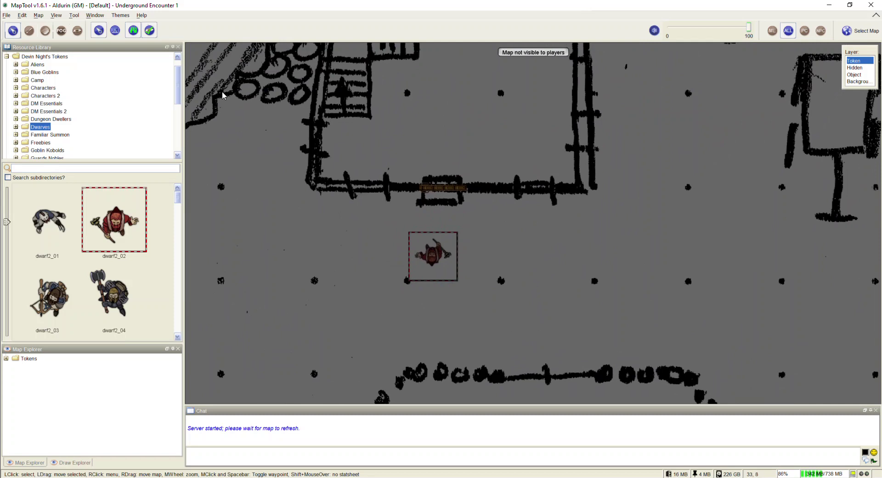
click(7, 16)
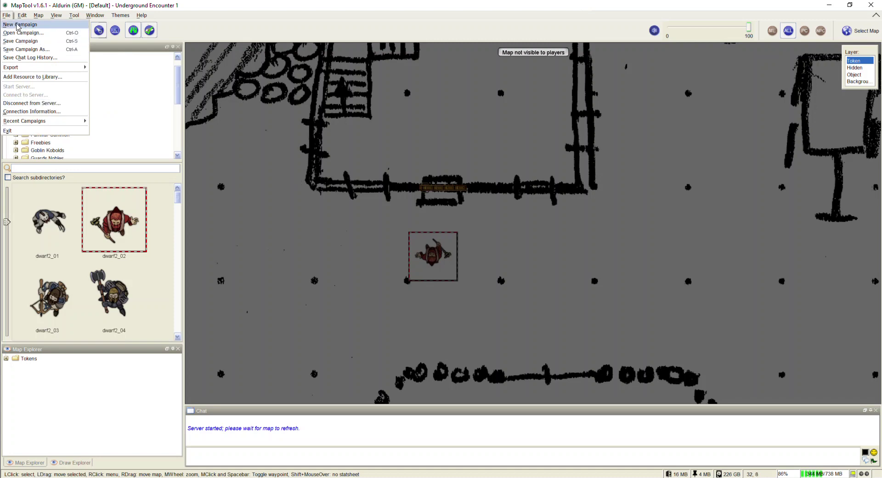
click(7, 16)
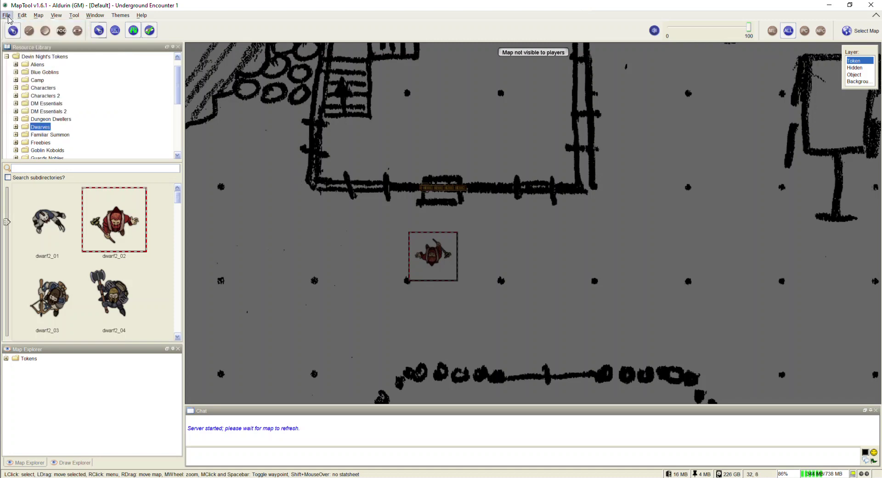
- Turn on Has Sight with Normal vision for the Lord Stubby token and save the token
double_click(436, 257)
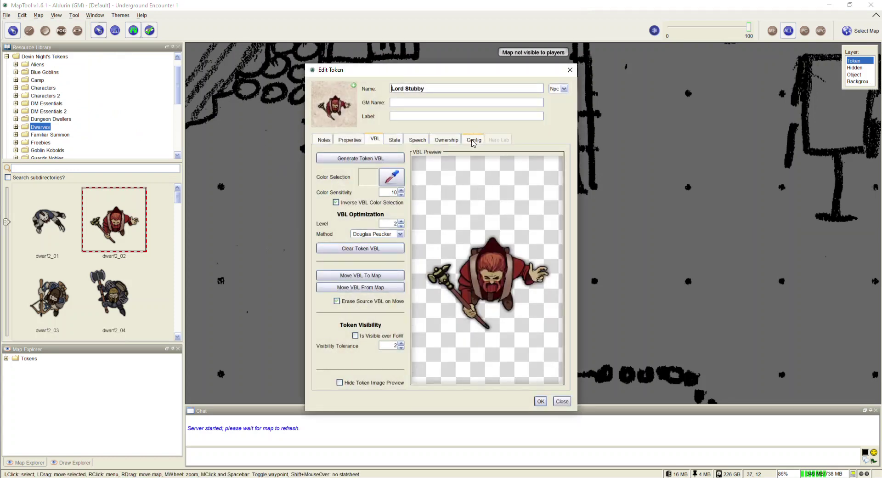
click(467, 143)
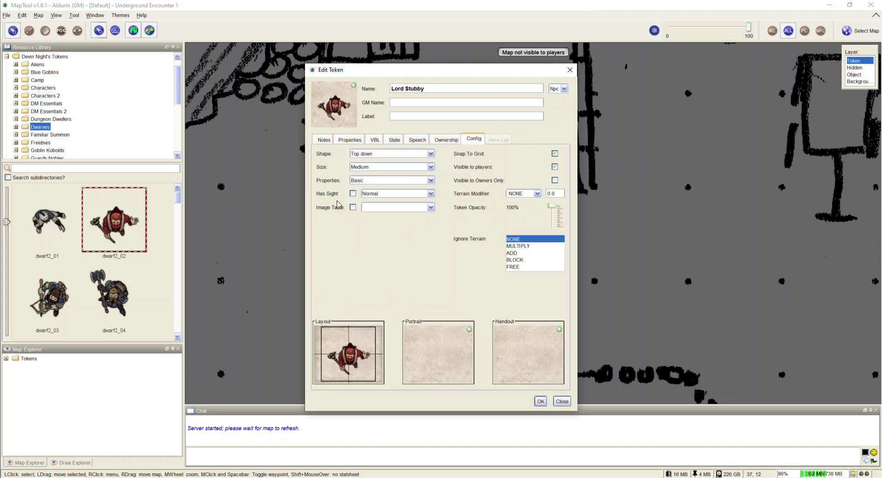
click(353, 193)
click(541, 401)
- Give the Lord Stubby token a light source from the Generic group
right_click(440, 264)
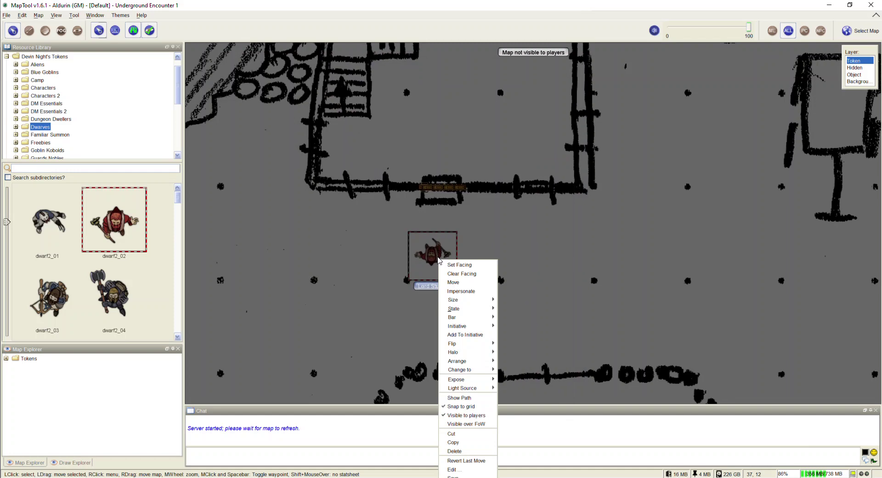
mouse_move(469, 389)
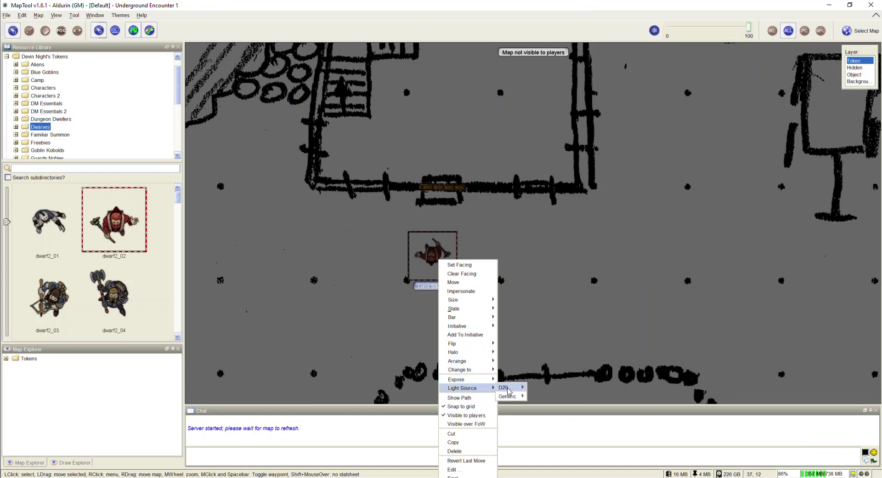
mouse_move(509, 396)
click(544, 425)
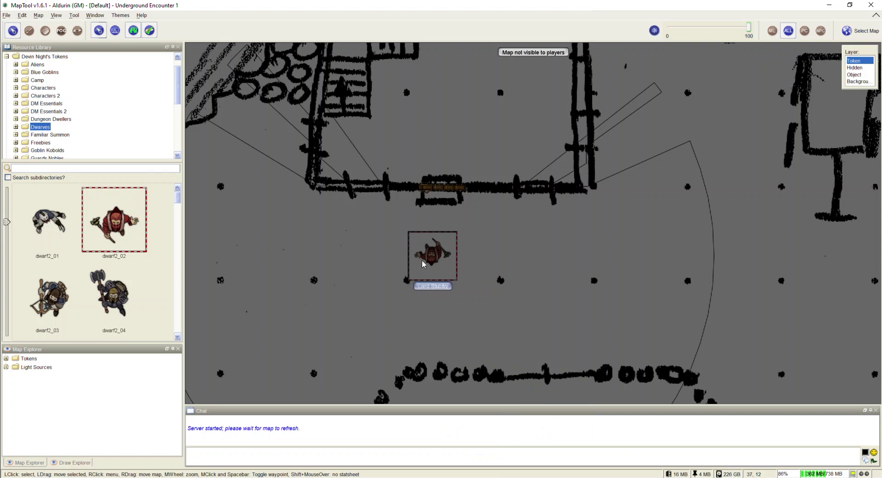
- Move the Lord Stubby token one cell north, up against the closed bronze door, and check how the door blocks its vision
scroll(423, 263, down, 5)
drag(520, 269, 492, 291)
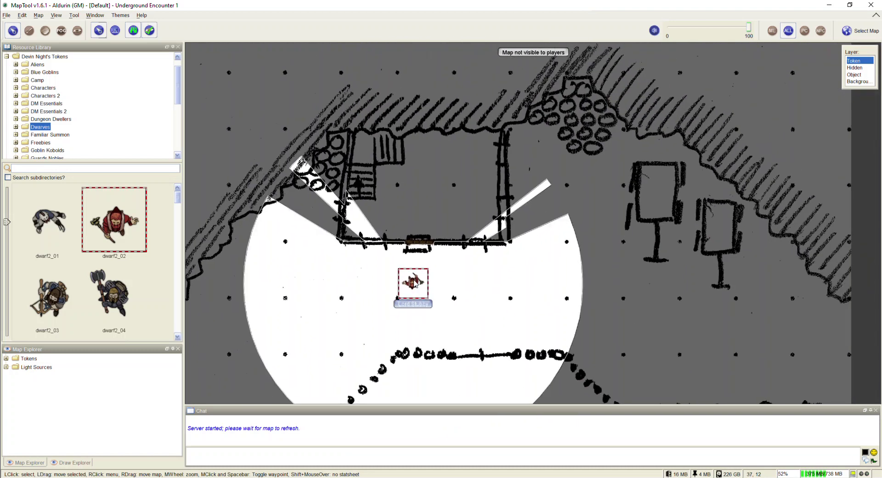
key(Up)
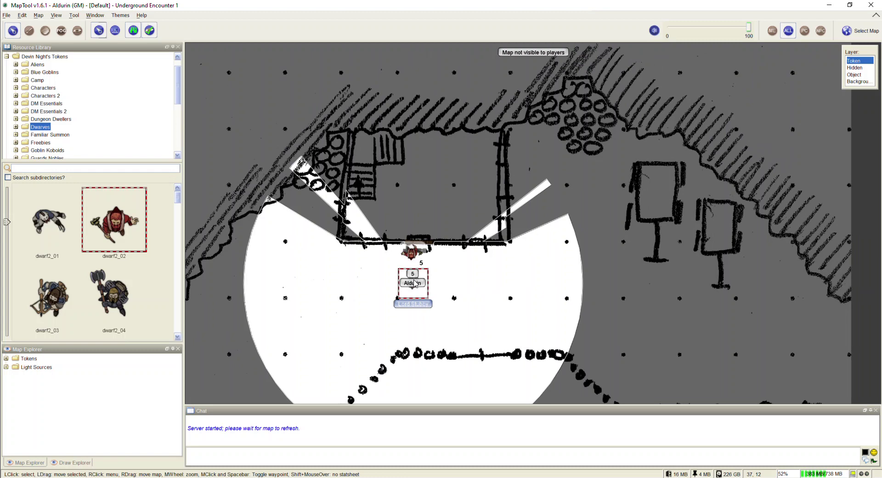
scroll(411, 283, up, 1)
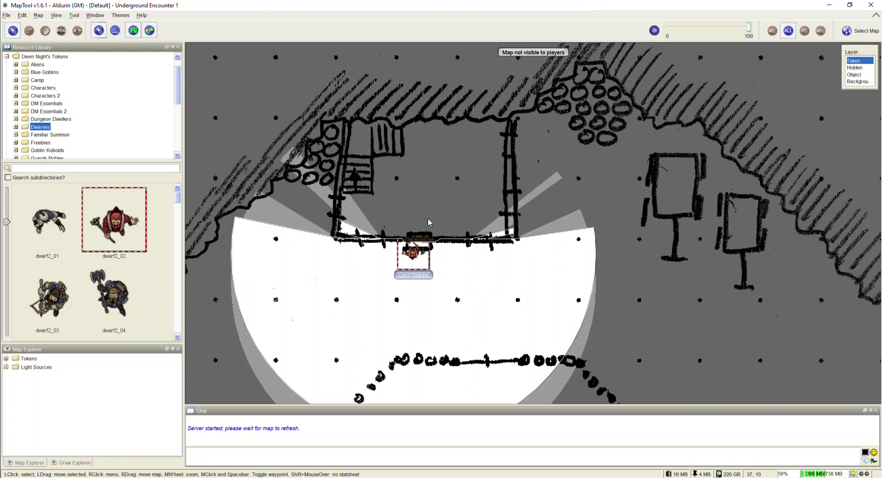
scroll(413, 241, up, 18)
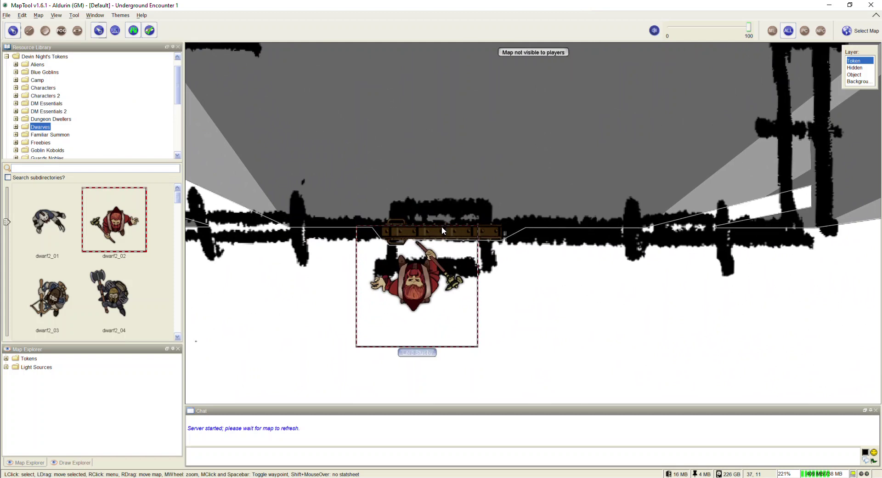
- Rotate the bronze door token about 40 degrees clockwise into the room and check the dwarf token's view through the gap
click(483, 229)
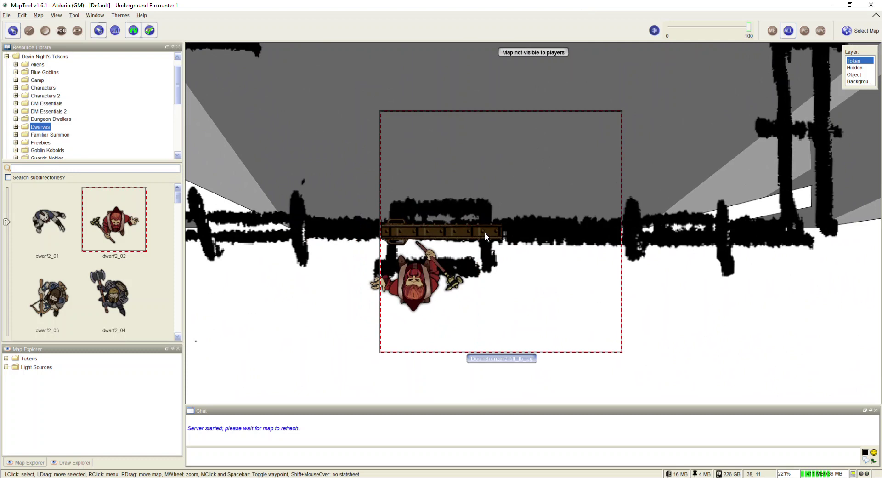
scroll(486, 233, up, 1)
scroll(487, 232, down, 1)
scroll(487, 232, up, 4)
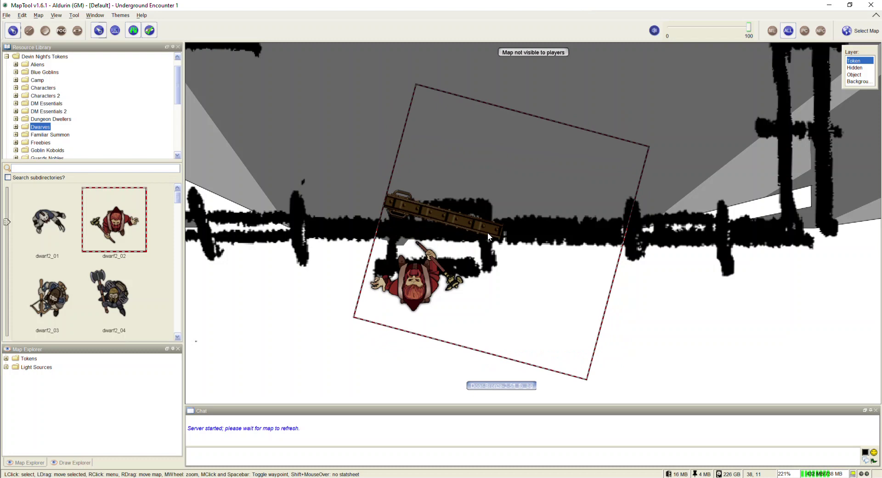
scroll(487, 232, up, 1)
scroll(487, 232, up, 2)
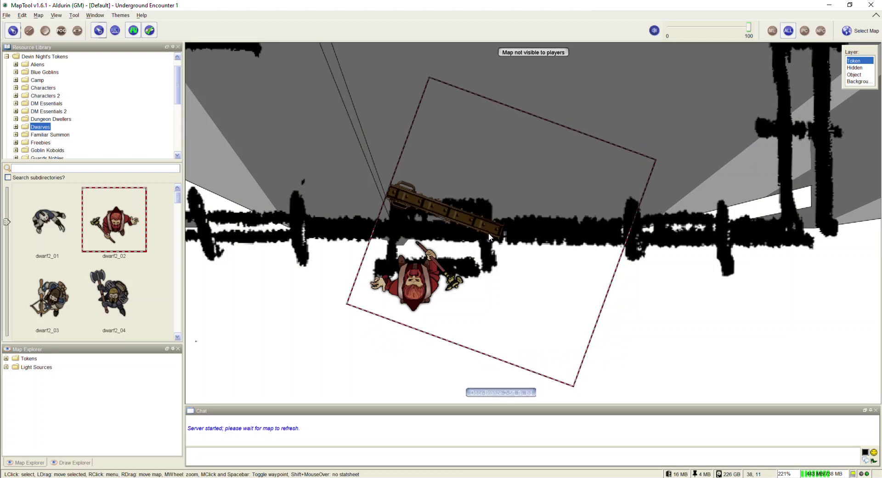
scroll(489, 233, up, 4)
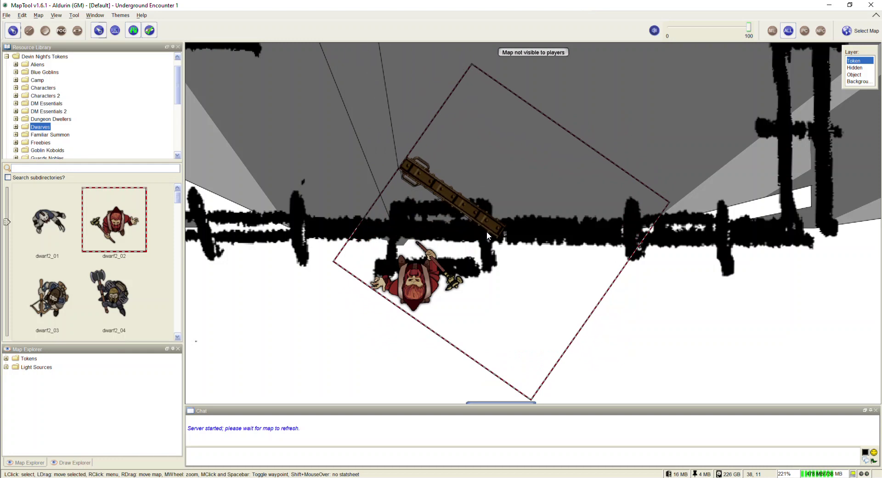
scroll(486, 230, up, 1)
click(415, 299)
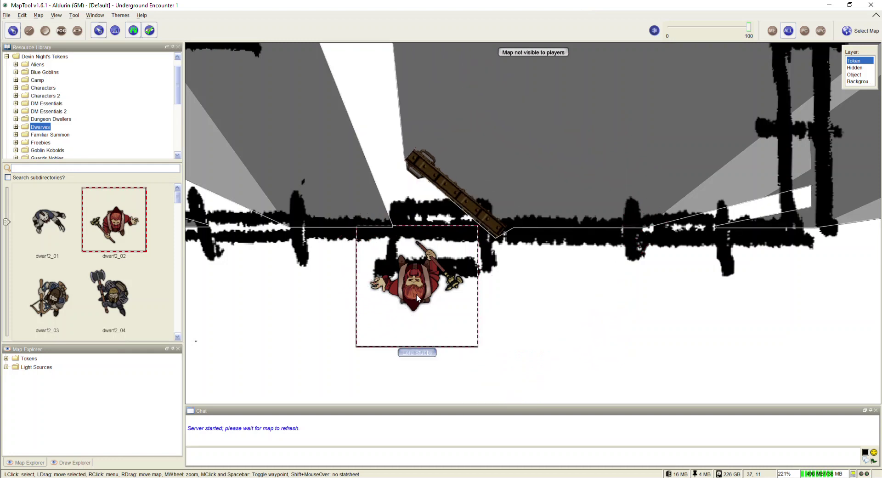
scroll(416, 294, down, 10)
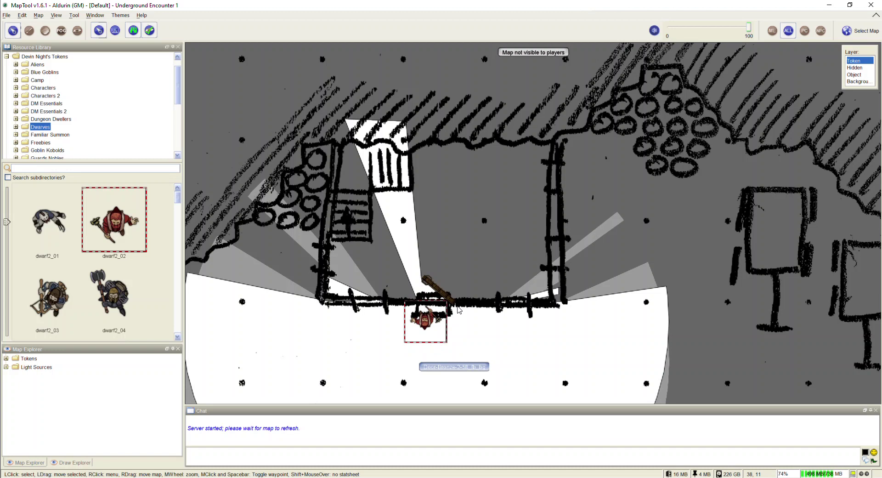
- Swing the bronze door fully open, to about 120 degrees clockwise from closed, and check the dwarf token's view into the room
click(444, 296)
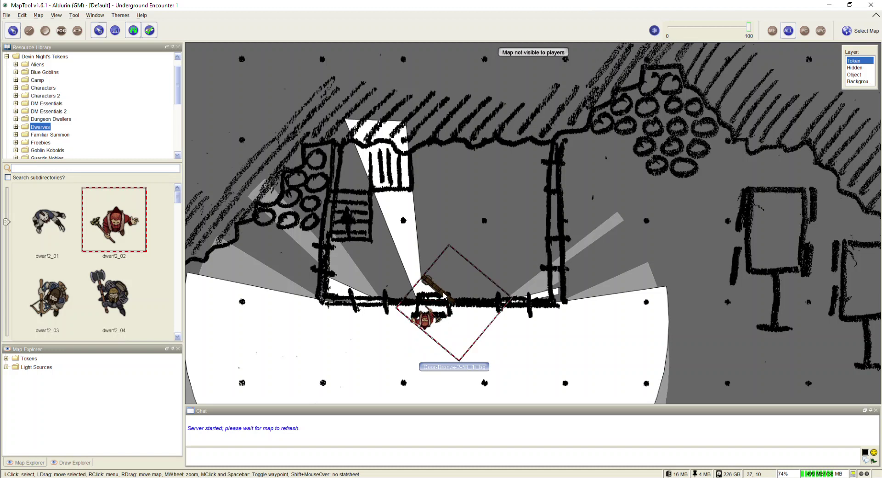
scroll(444, 296, down, 5)
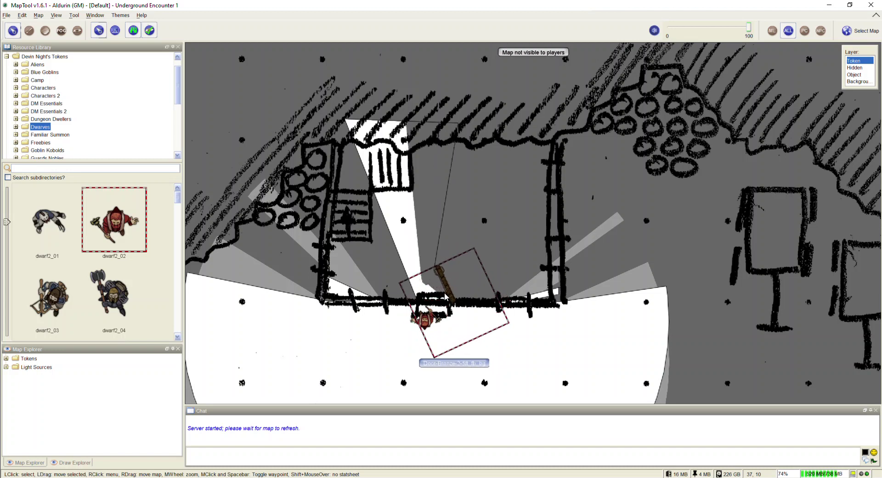
scroll(445, 296, down, 6)
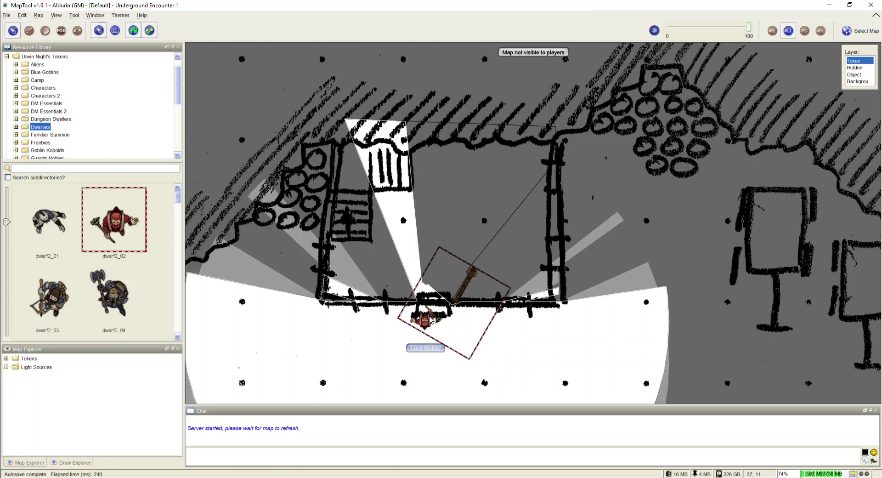
click(431, 318)
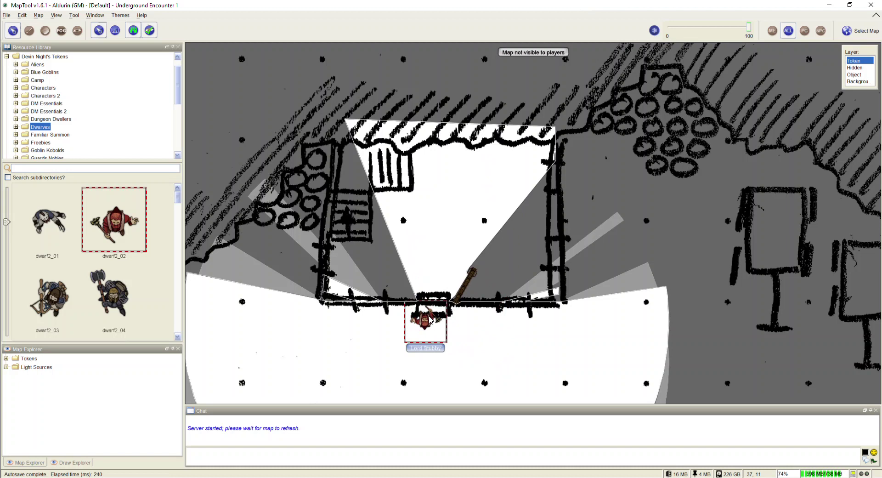
- Move the Lord Stubby token through the open doorway and across to the east side of the room
key(Up)
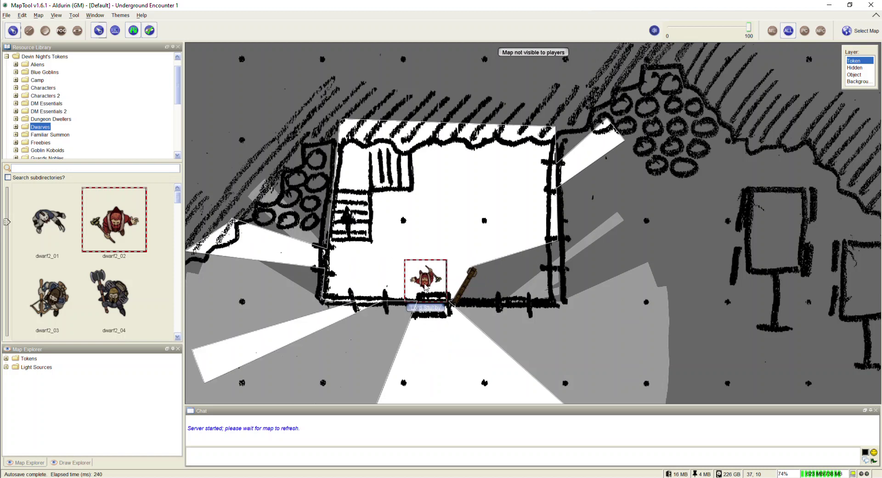
drag(425, 285, 506, 198)
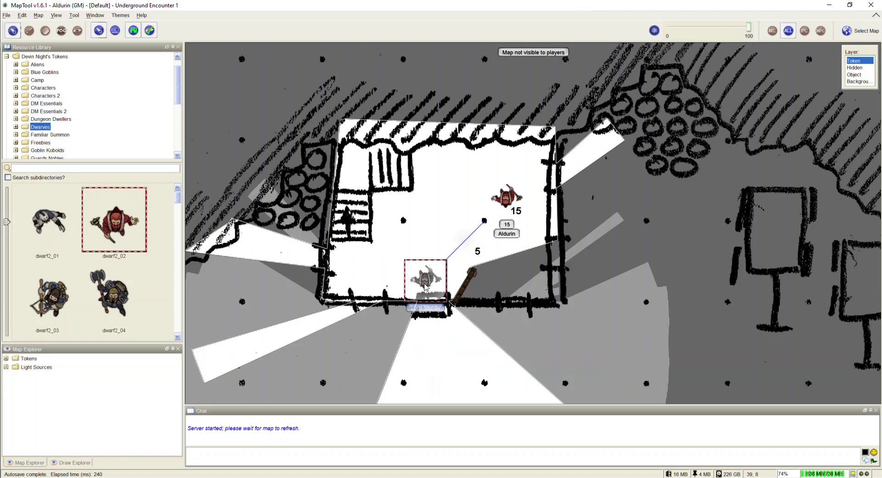
scroll(426, 287, down, 2)
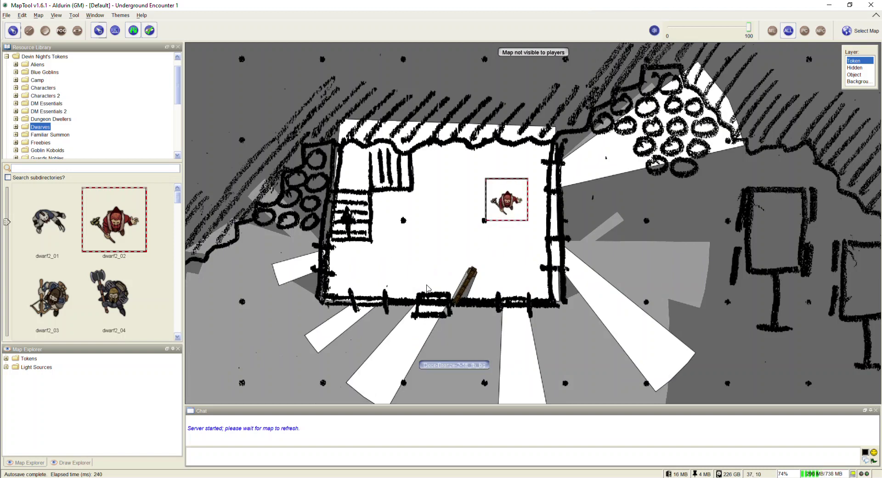